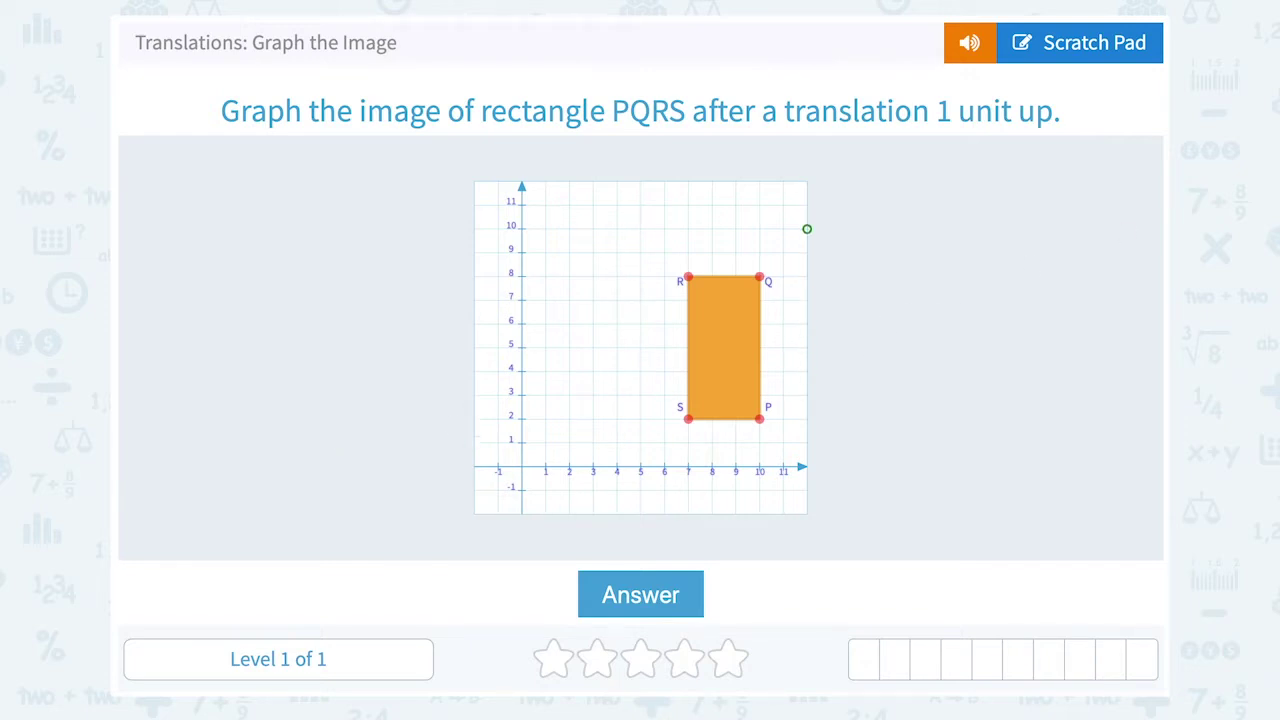
# Circle 'translation' and jot a '1' reminder on the scratch pad, then clear it.
pyautogui.click(1094, 44)
pyautogui.moveTo(923, 92)
pyautogui.mouseDown()
pyautogui.moveTo(776, 100)
pyautogui.moveTo(790, 130)
pyautogui.moveTo(892, 137)
pyautogui.moveTo(933, 118)
pyautogui.moveTo(908, 88)
pyautogui.mouseUp()
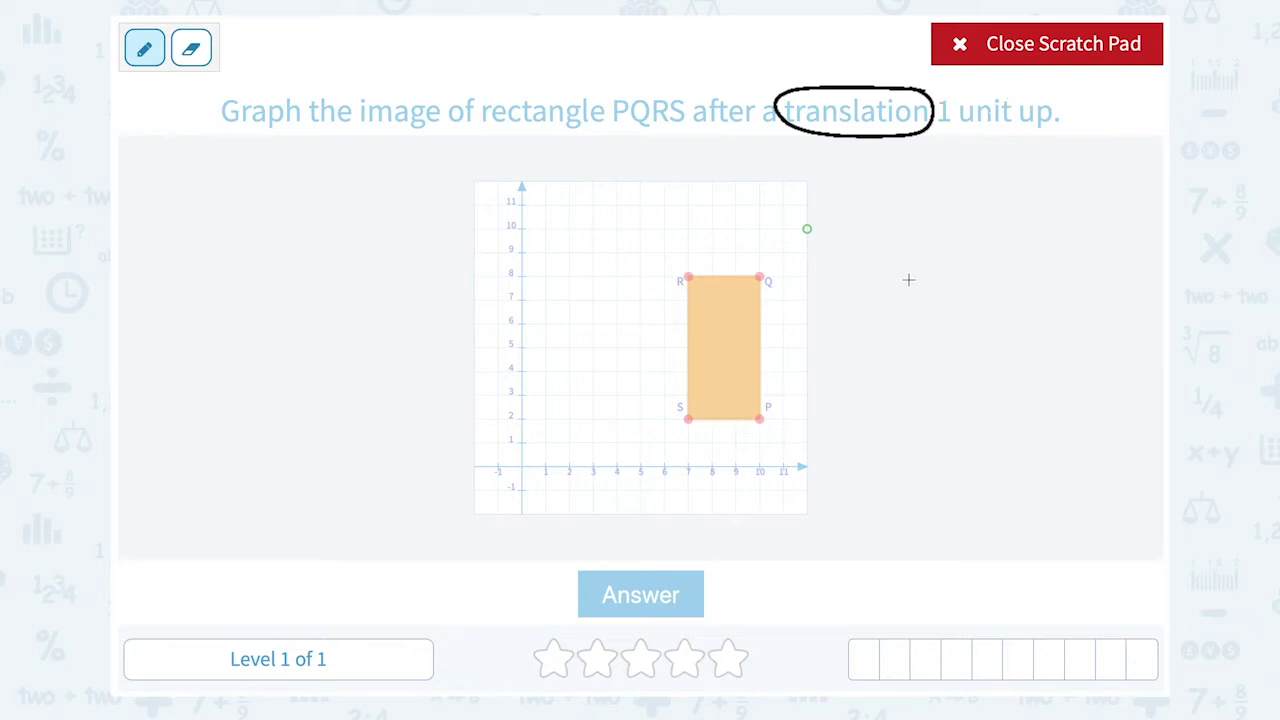
pyautogui.moveTo(960, 175)
pyautogui.mouseDown()
pyautogui.moveTo(961, 192)
pyautogui.moveTo(1008, 176)
pyautogui.mouseUp()
pyautogui.click(1106, 46)
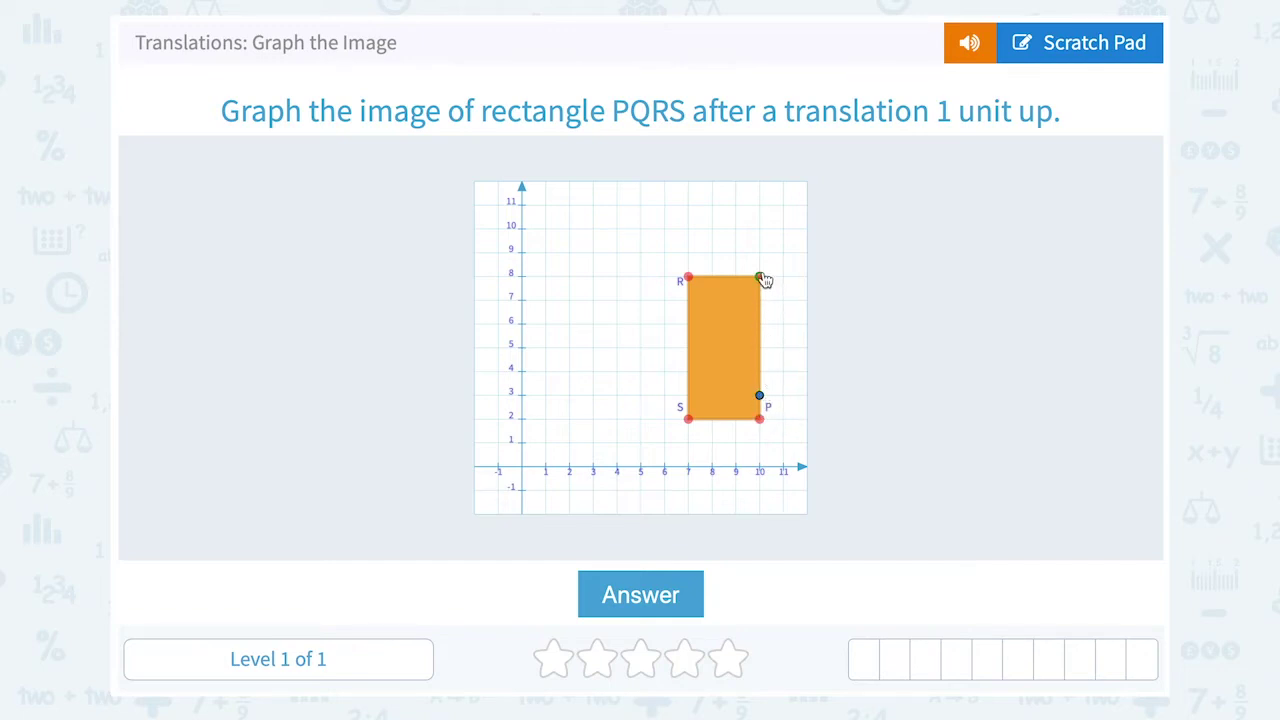
# Plot image corners at (10,9), (7,9) and (7,3), then submit the answer.
pyautogui.click(759, 254)
pyautogui.click(688, 254)
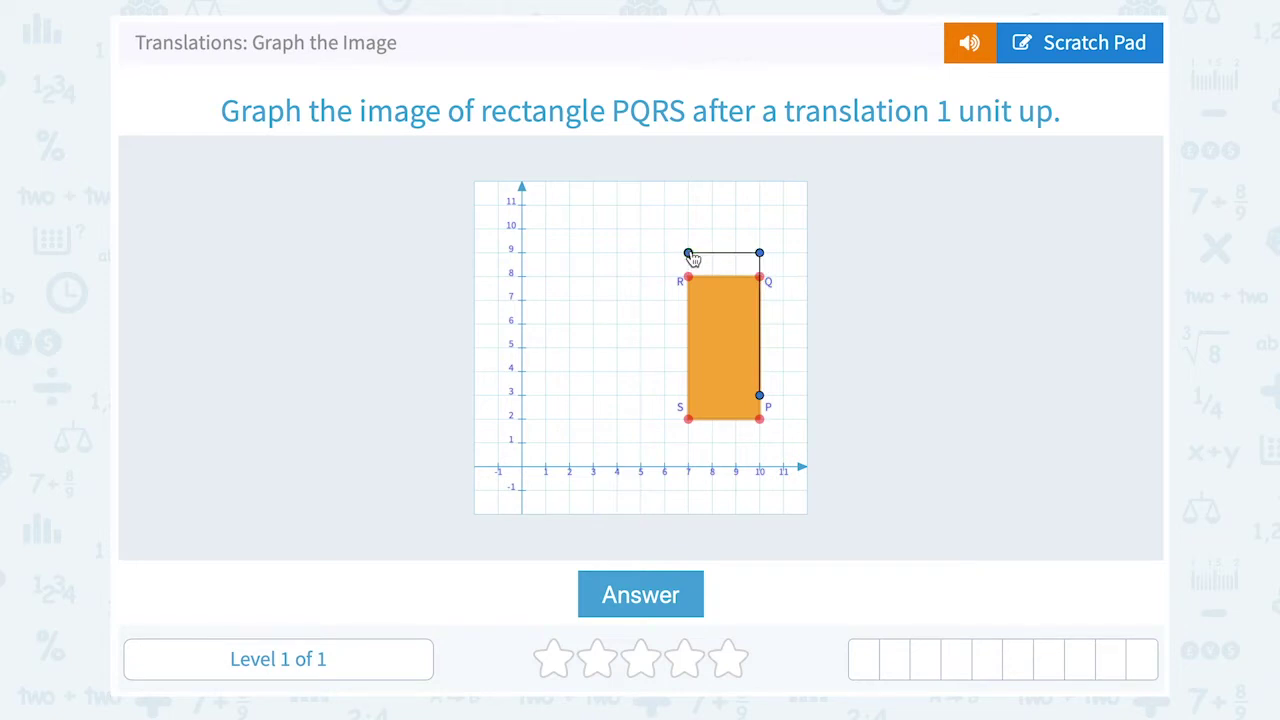
pyautogui.click(688, 397)
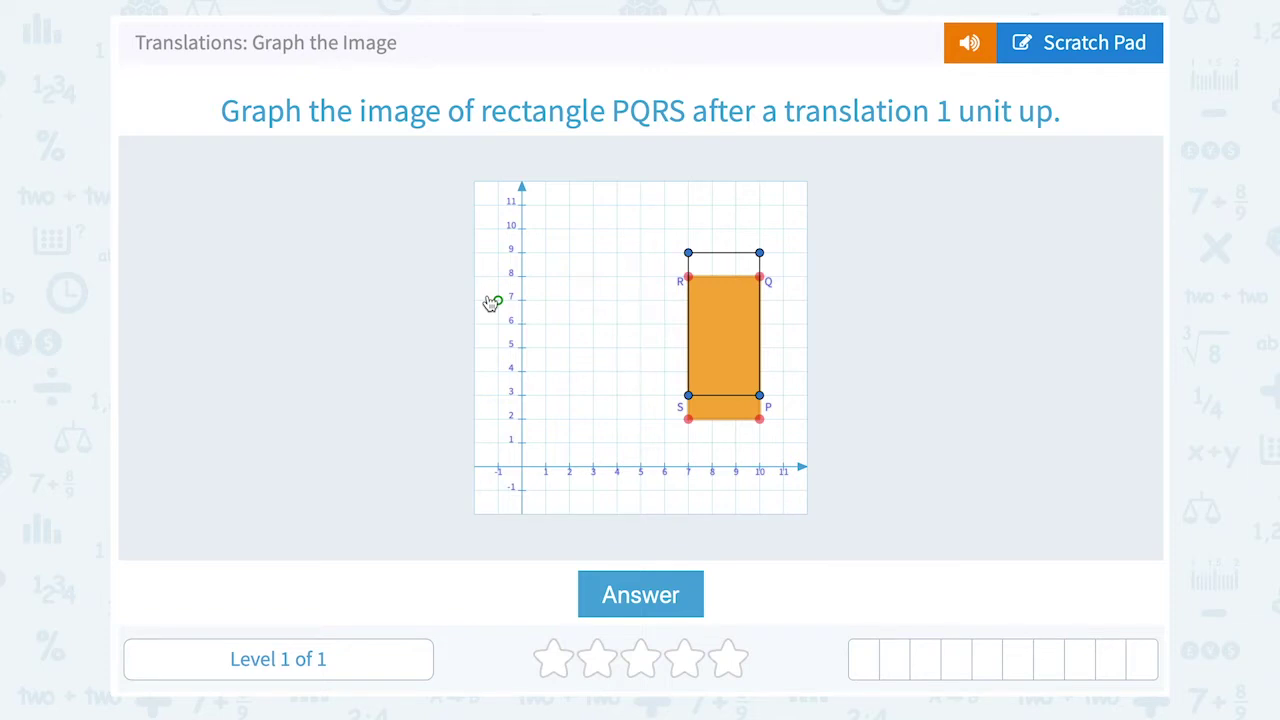
pyautogui.click(666, 597)
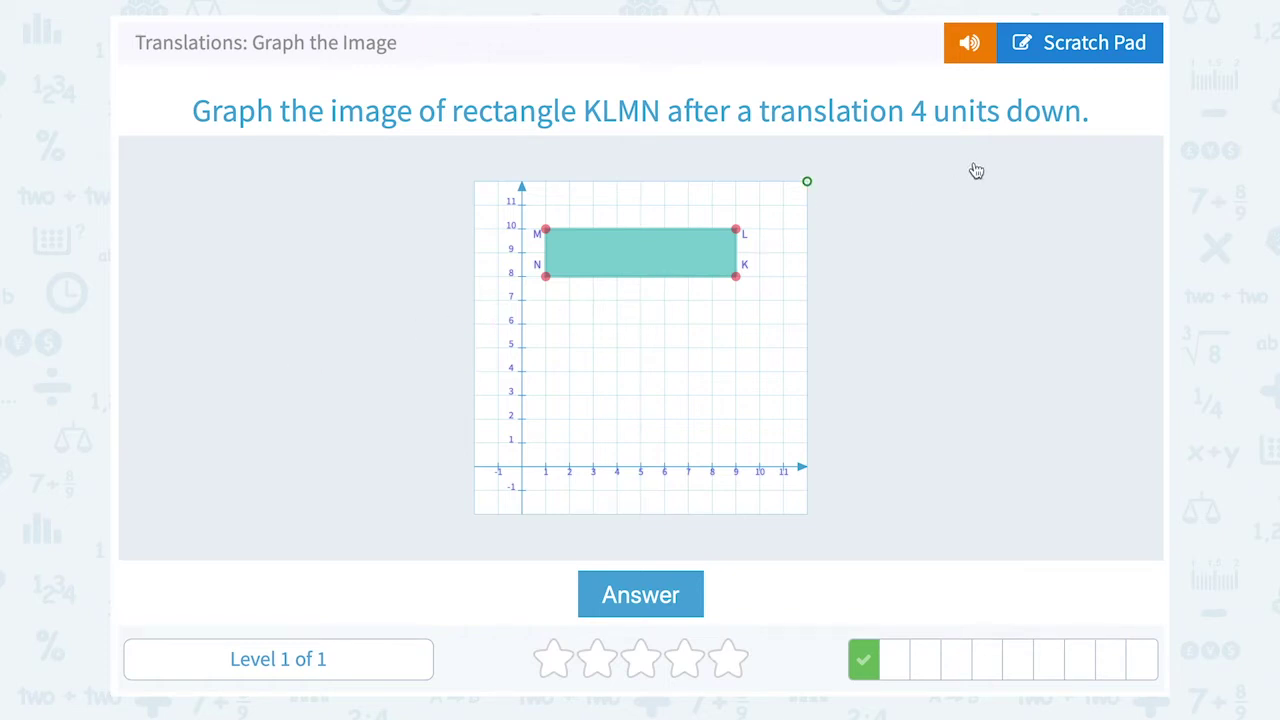
# On the scratch pad, circle 'a translation' and write '4↓' beside the KLMN question.
pyautogui.click(1100, 44)
pyautogui.moveTo(897, 93)
pyautogui.mouseDown()
pyautogui.moveTo(831, 85)
pyautogui.moveTo(737, 109)
pyautogui.moveTo(835, 145)
pyautogui.moveTo(901, 128)
pyautogui.moveTo(903, 104)
pyautogui.mouseUp()
pyautogui.moveTo(940, 177)
pyautogui.mouseDown()
pyautogui.moveTo(958, 176)
pyautogui.moveTo(957, 201)
pyautogui.mouseUp()
pyautogui.moveTo(984, 153)
pyautogui.mouseDown()
pyautogui.moveTo(990, 202)
pyautogui.moveTo(1021, 171)
pyautogui.mouseUp()
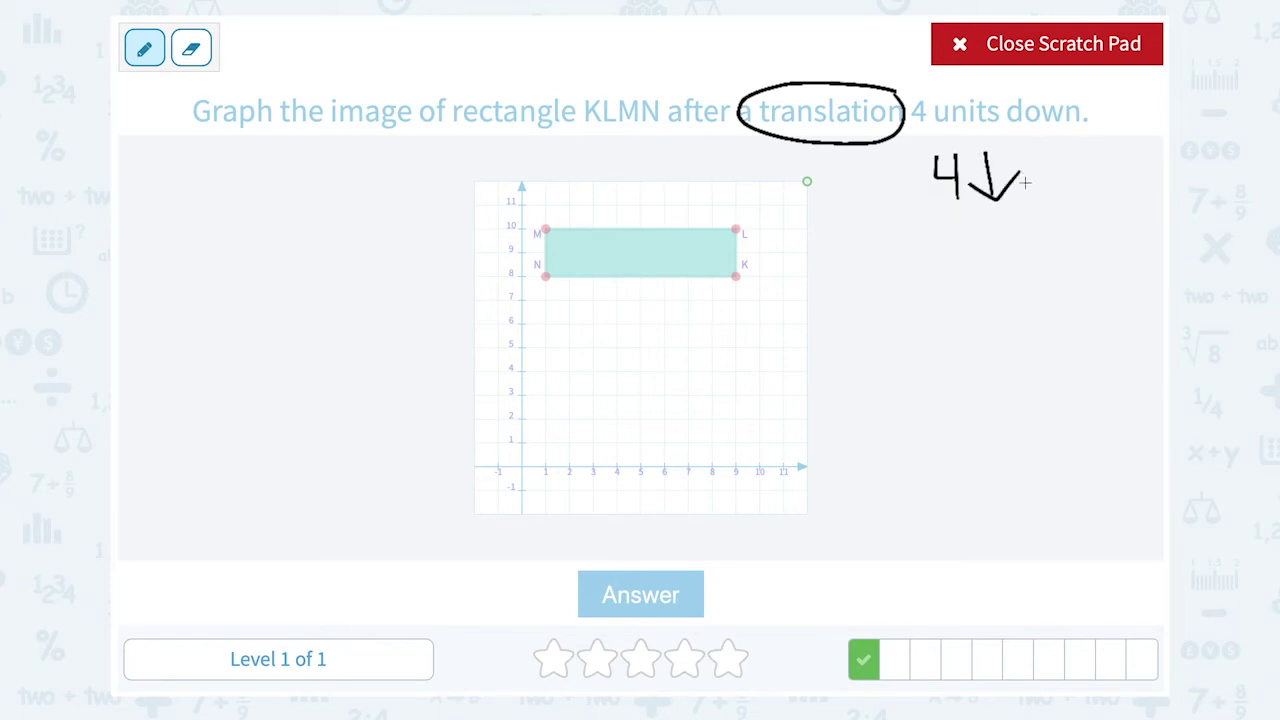
pyautogui.click(1105, 58)
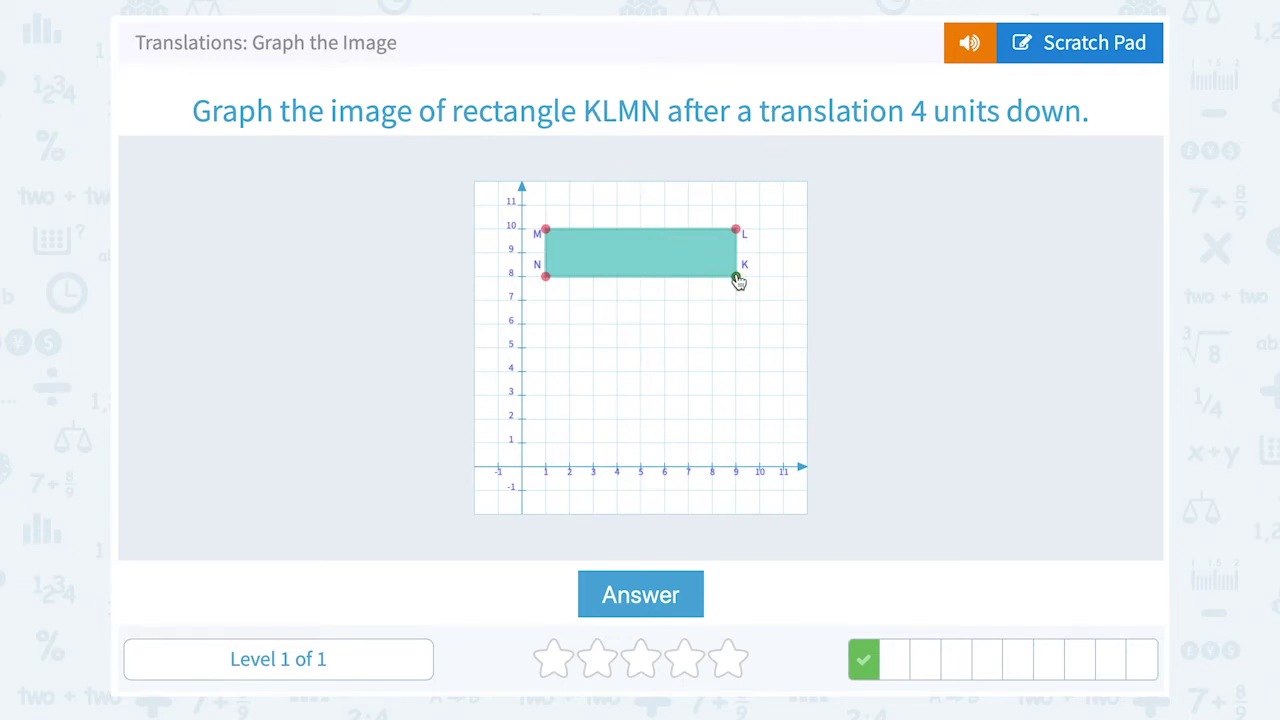
# Drag image points four units down from K, L and N, then submit the KLMN image.
pyautogui.moveTo(737, 281); pyautogui.dragTo(737, 371)
pyautogui.moveTo(741, 236); pyautogui.dragTo(737, 327)
pyautogui.moveTo(543, 275); pyautogui.dragTo(545, 324)
pyautogui.moveTo(546, 278); pyautogui.dragTo(547, 373)
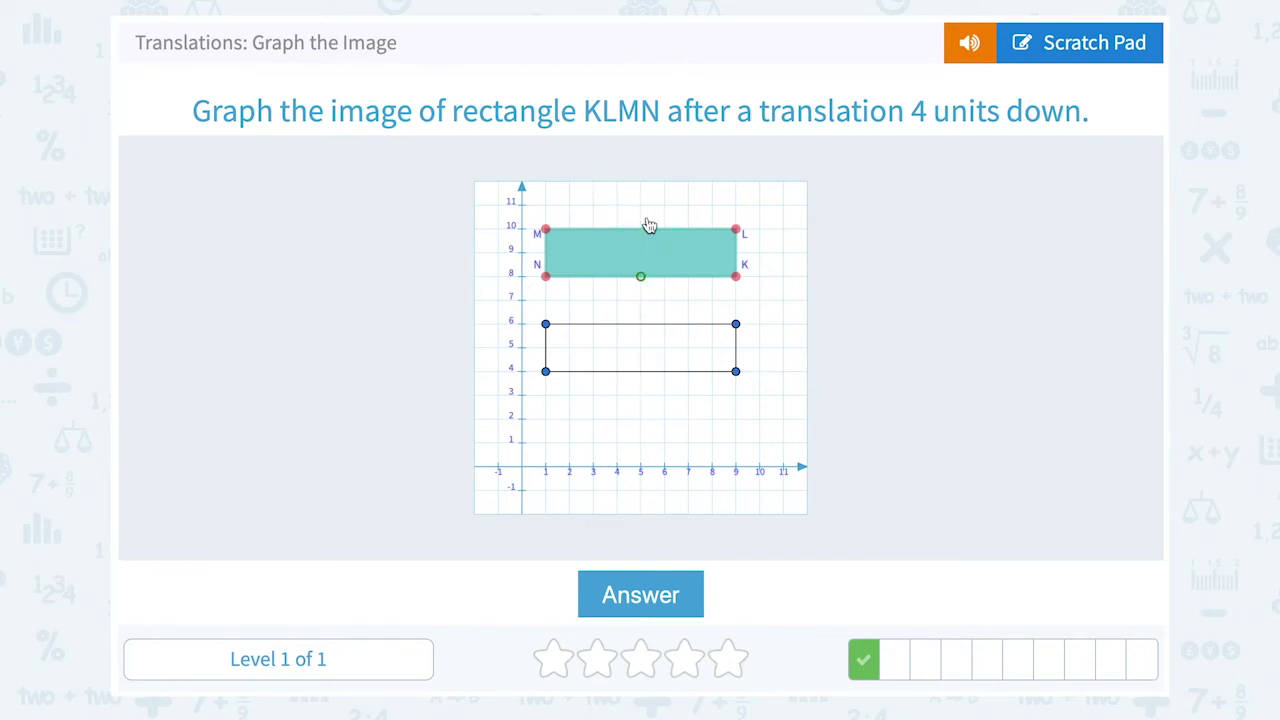
pyautogui.click(638, 597)
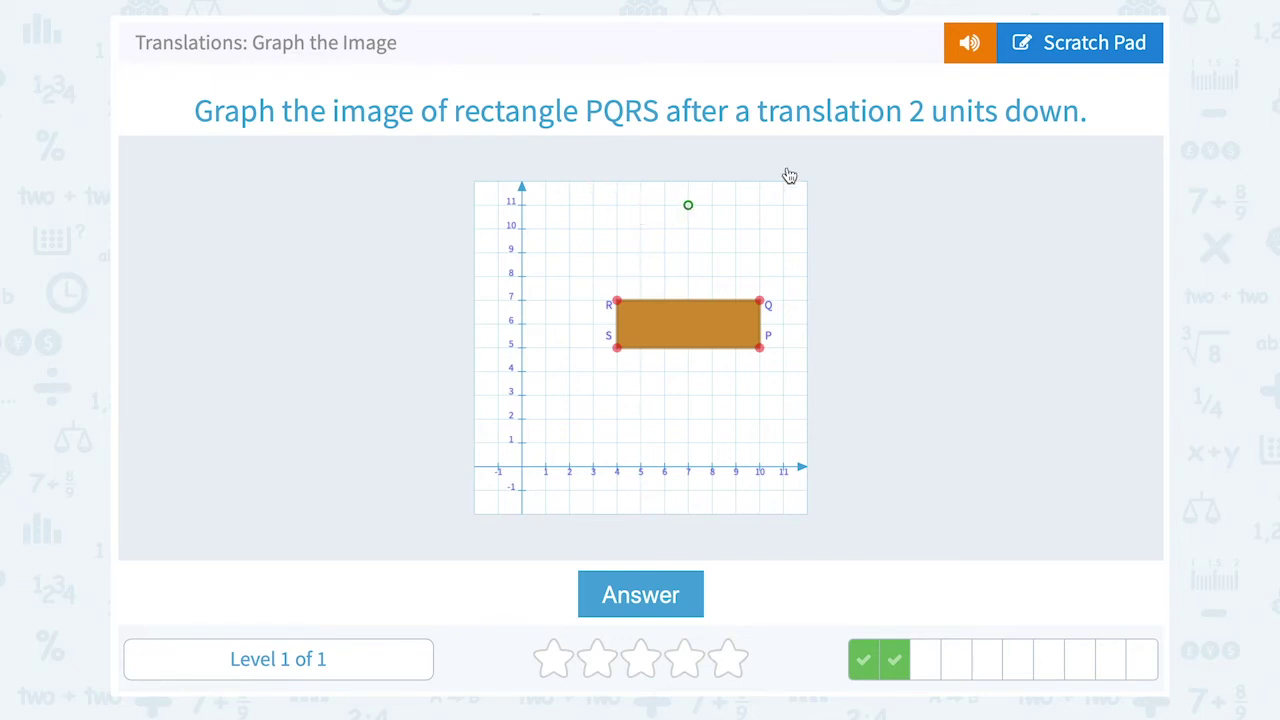
# Jot a '2↓' shift reminder on the scratch pad, then clear it.
pyautogui.click(1117, 52)
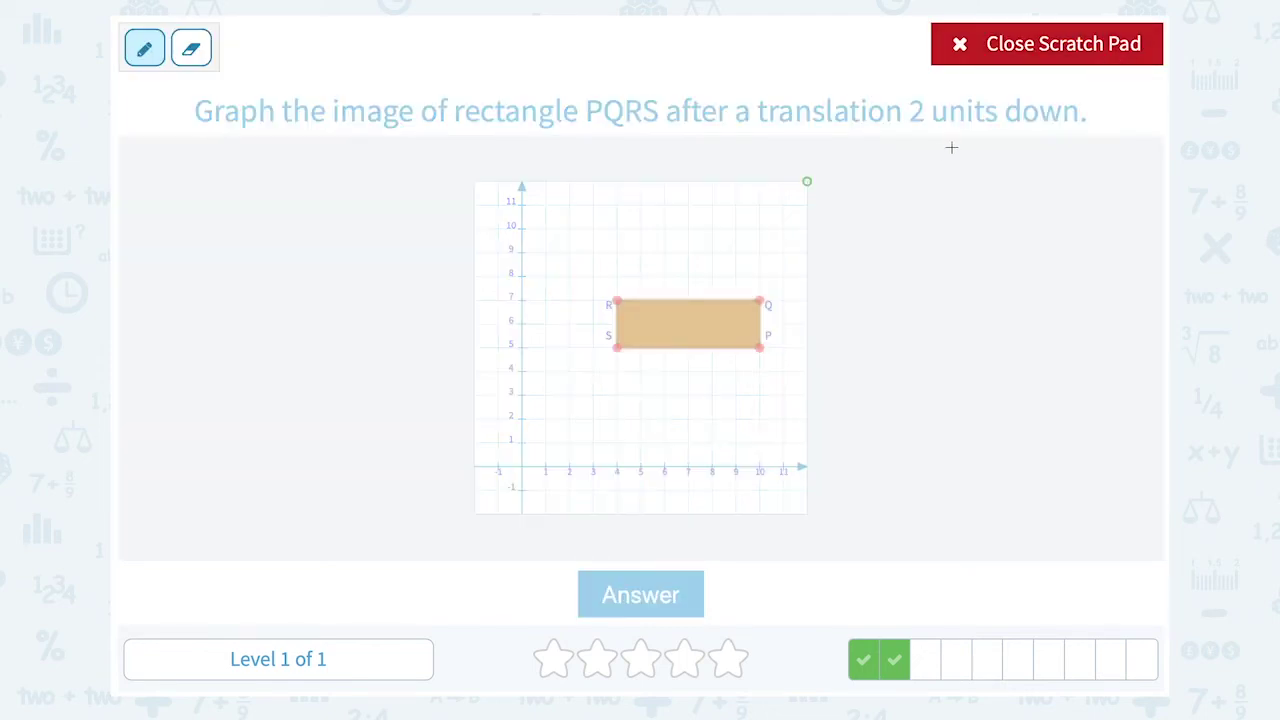
pyautogui.moveTo(924, 160)
pyautogui.mouseDown()
pyautogui.moveTo(994, 194)
pyautogui.moveTo(1020, 168)
pyautogui.mouseUp()
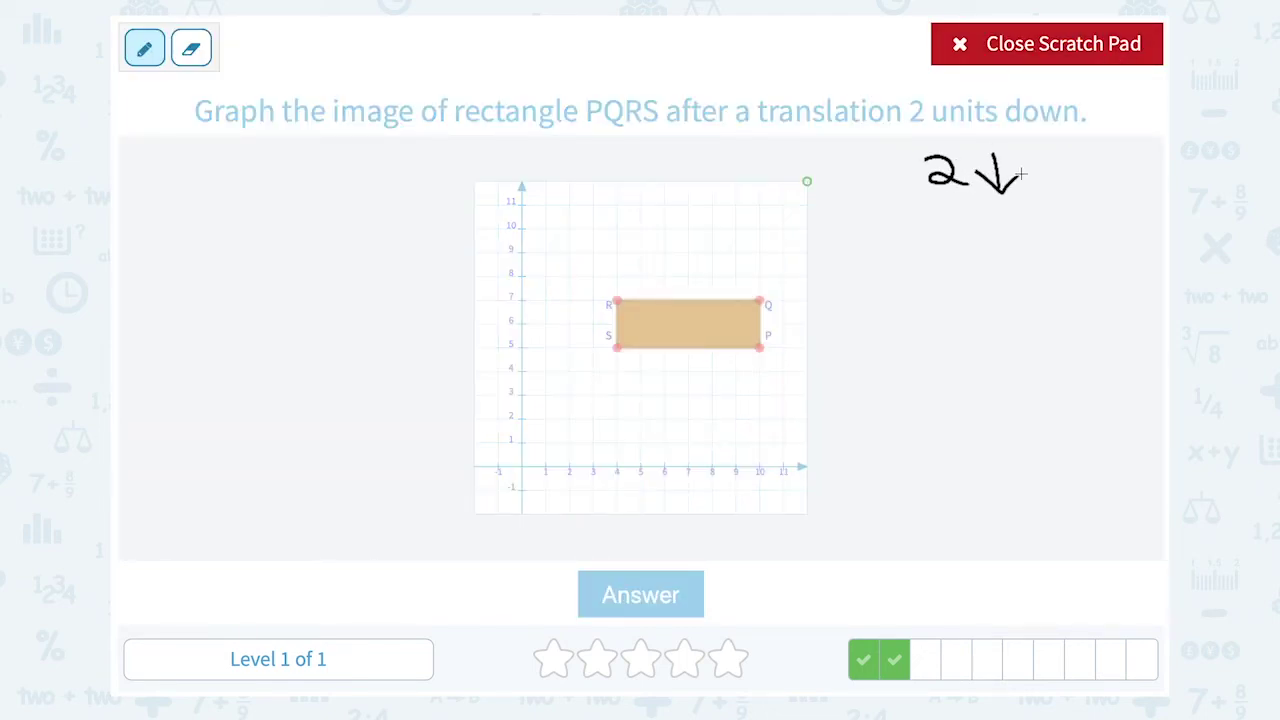
pyautogui.click(1058, 50)
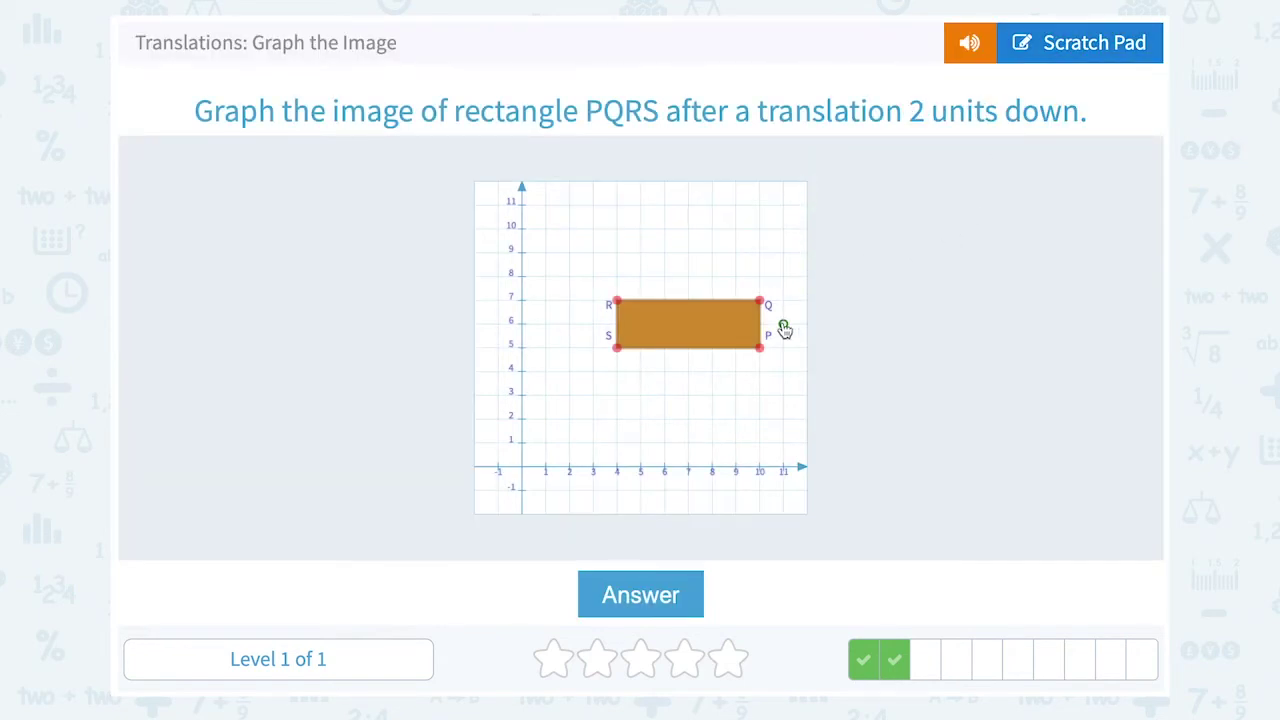
# Plot image corners at (10,3), (10,5), (4,5) and (4,3), then submit the answer.
pyautogui.click(759, 393)
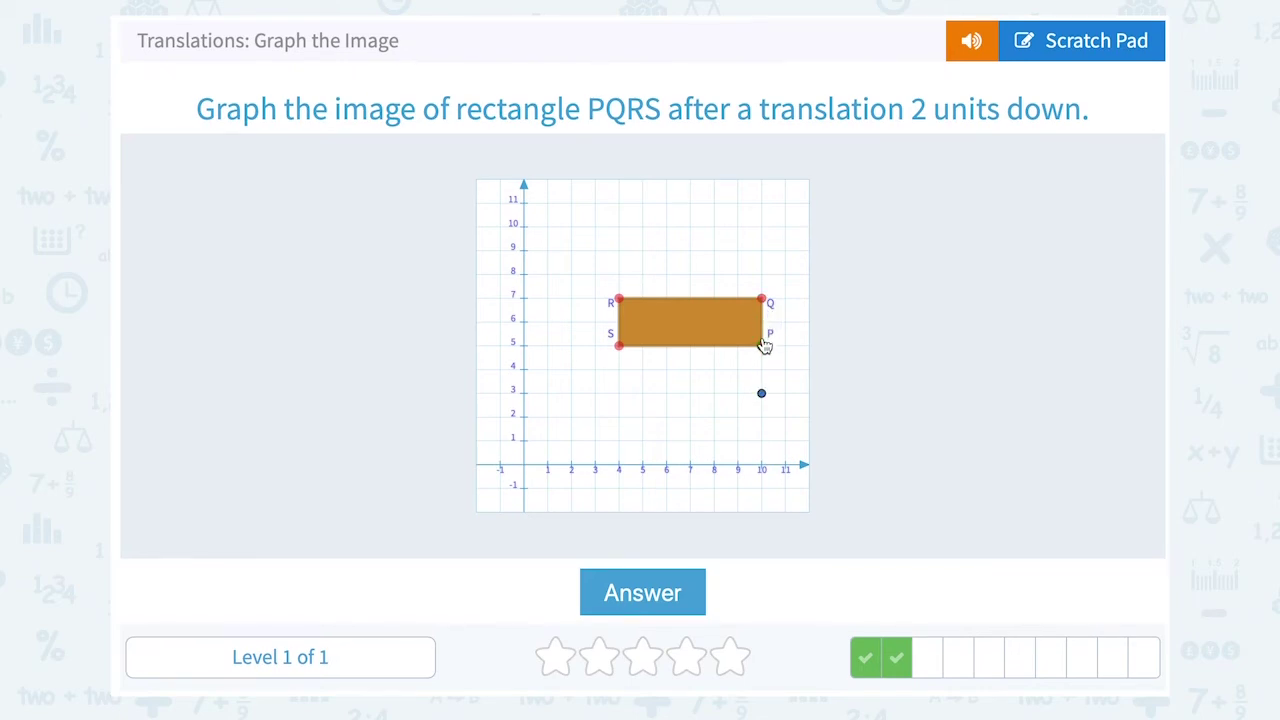
pyautogui.click(762, 347)
pyautogui.click(619, 345)
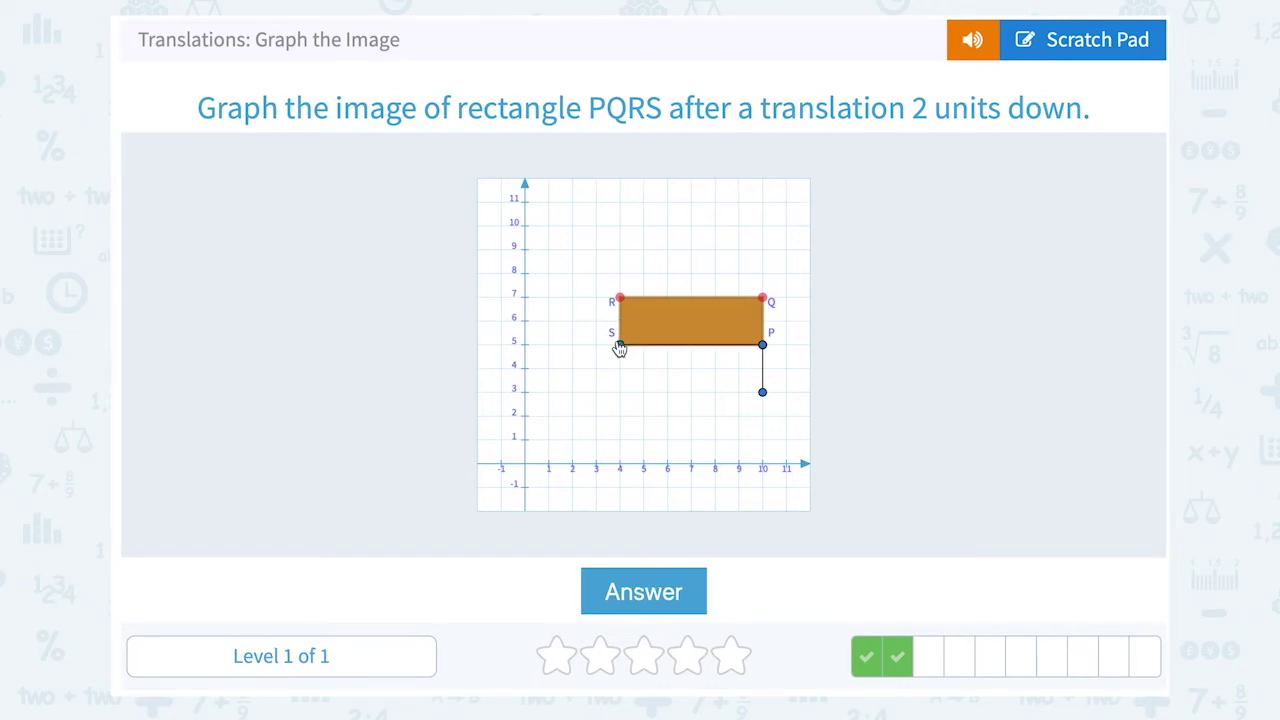
pyautogui.click(617, 395)
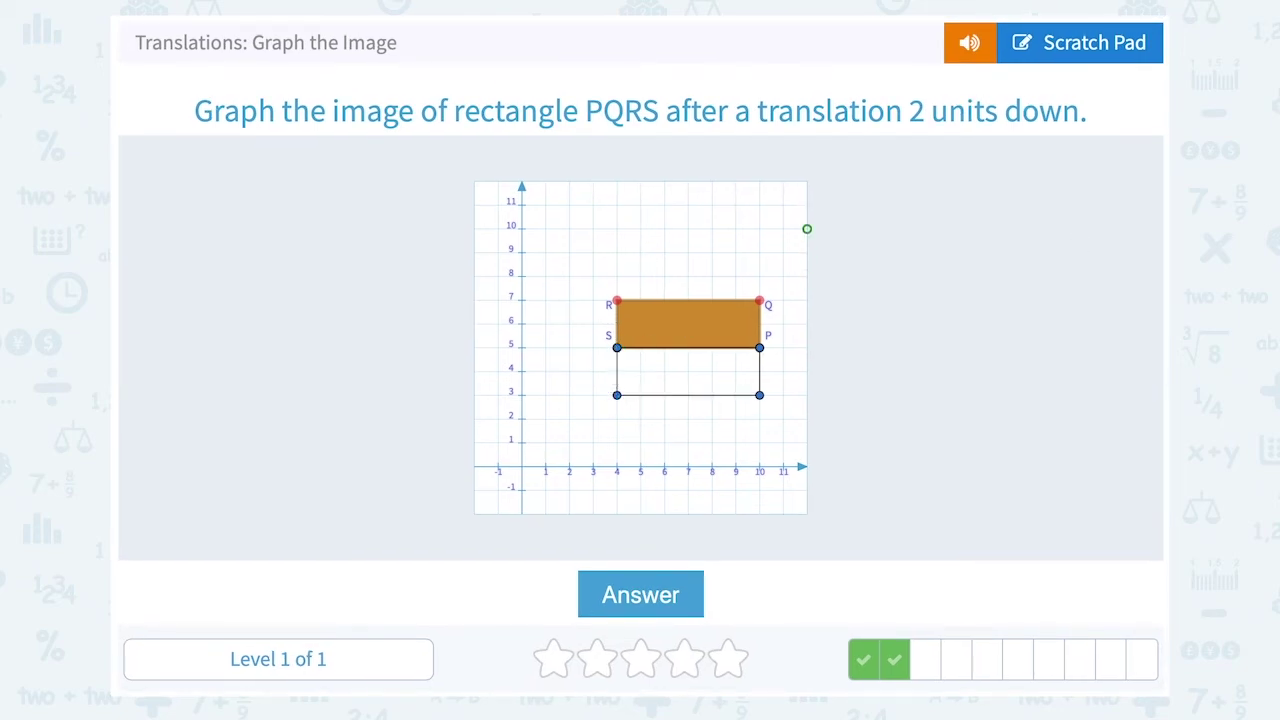
pyautogui.click(680, 604)
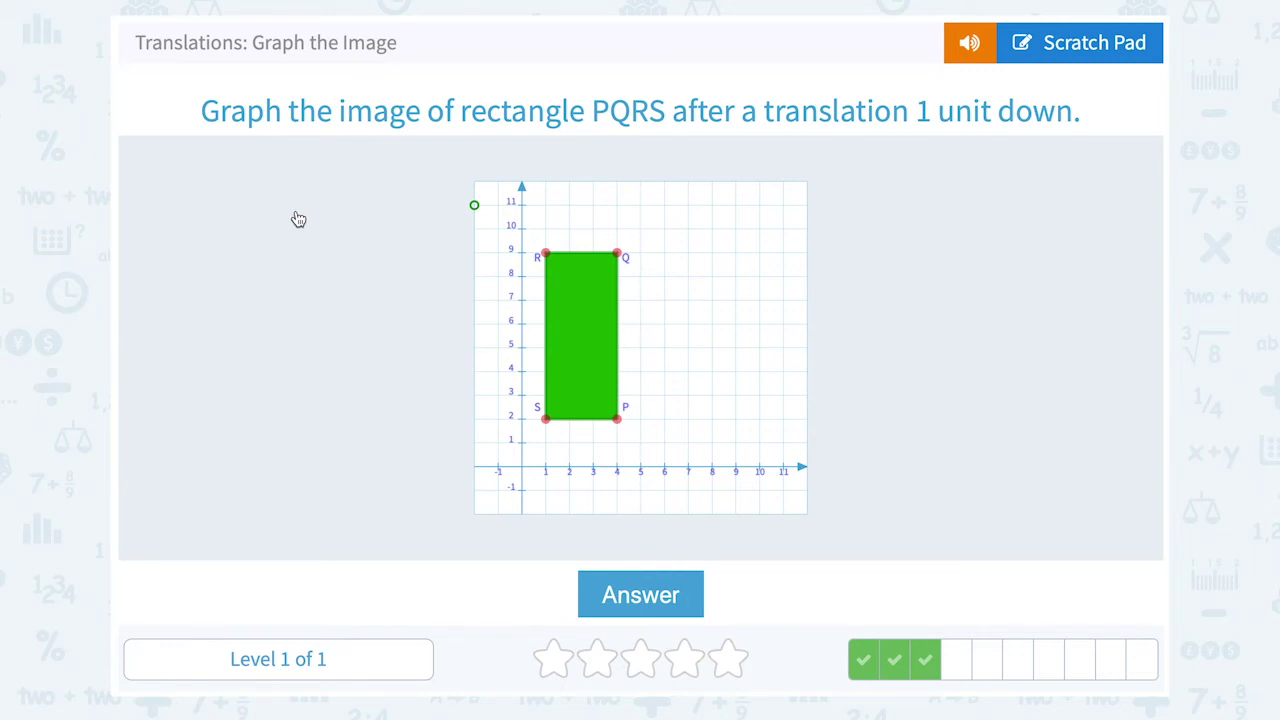
# Circle 'translation' in the green PQRS question on the scratch pad, then clear it.
pyautogui.click(1128, 46)
pyautogui.moveTo(904, 95)
pyautogui.mouseDown()
pyautogui.moveTo(806, 88)
pyautogui.moveTo(756, 126)
pyautogui.moveTo(868, 135)
pyautogui.moveTo(904, 100)
pyautogui.mouseUp()
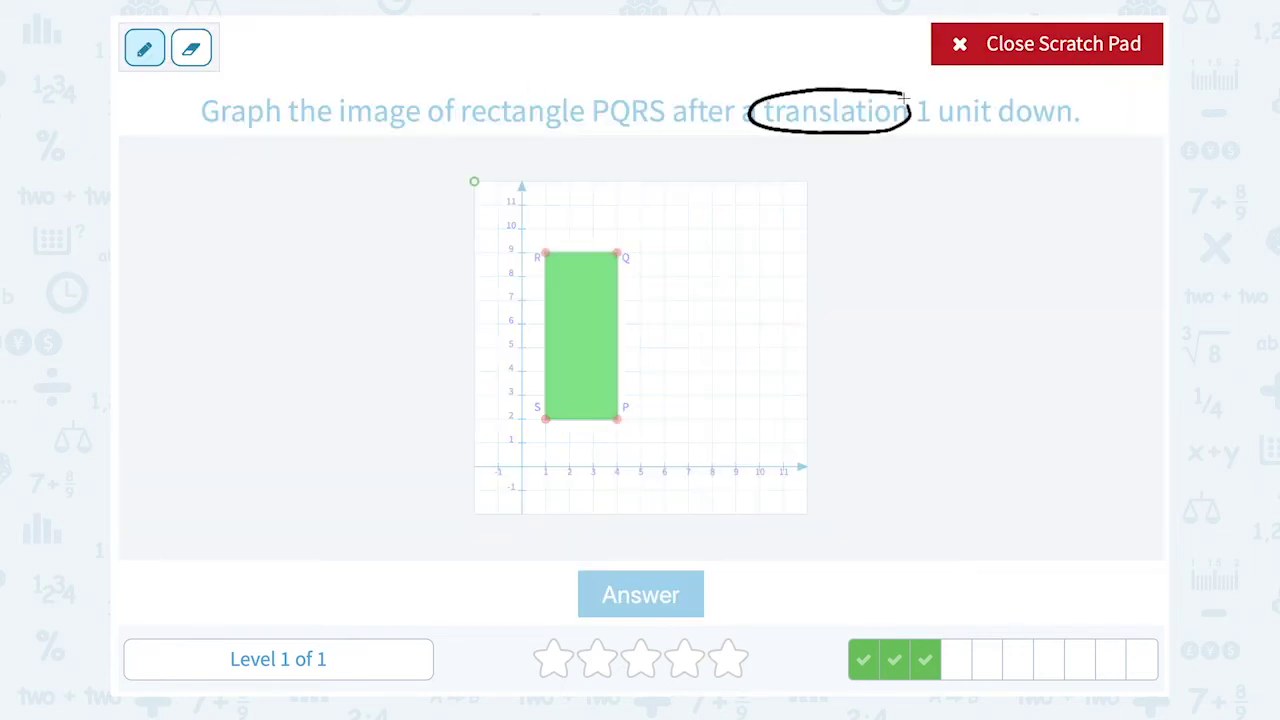
pyautogui.click(1080, 51)
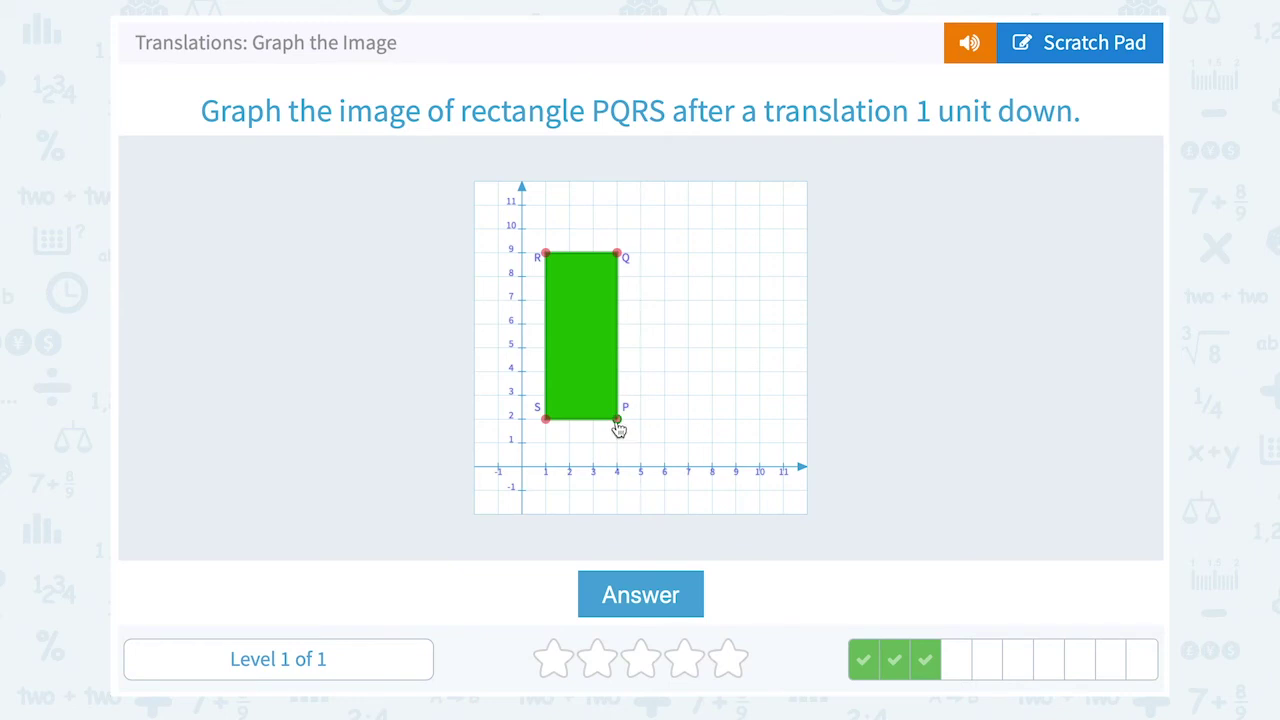
# Plot image corners at (4,1), (4,8), (1,8) and (1,1), then submit the answer.
pyautogui.click(617, 443)
pyautogui.click(617, 276)
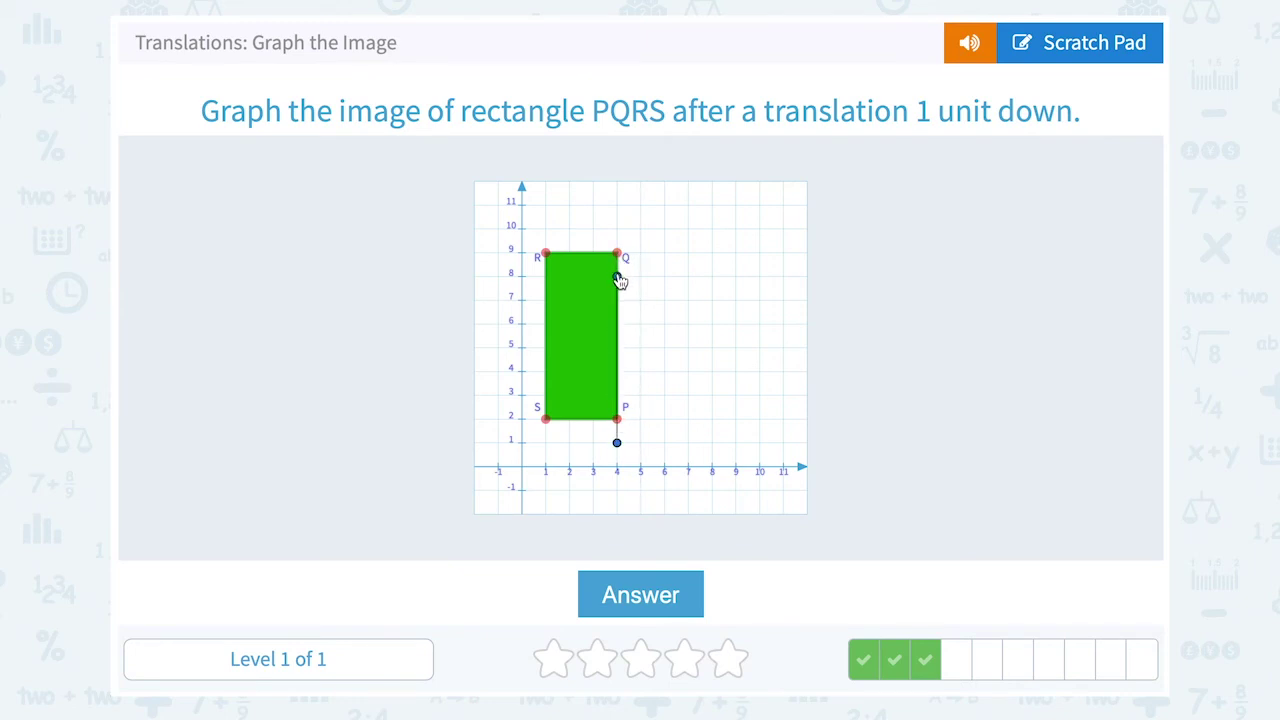
pyautogui.click(546, 276)
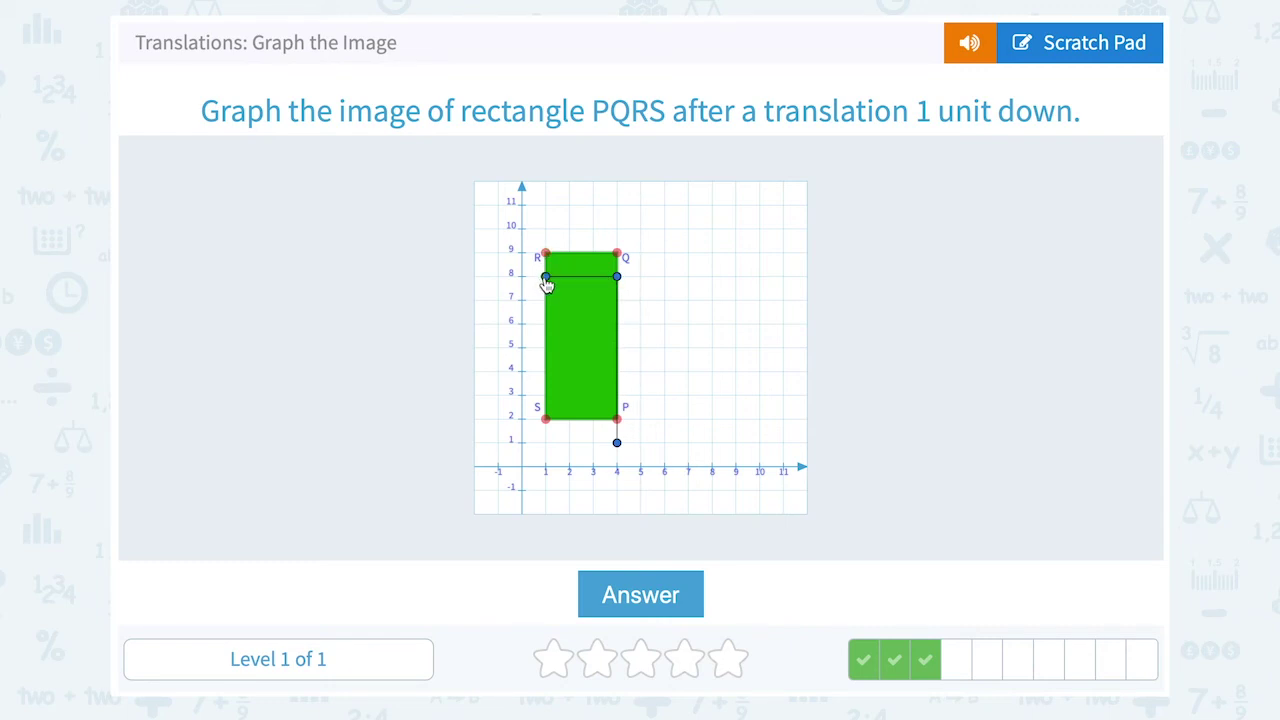
pyautogui.click(546, 443)
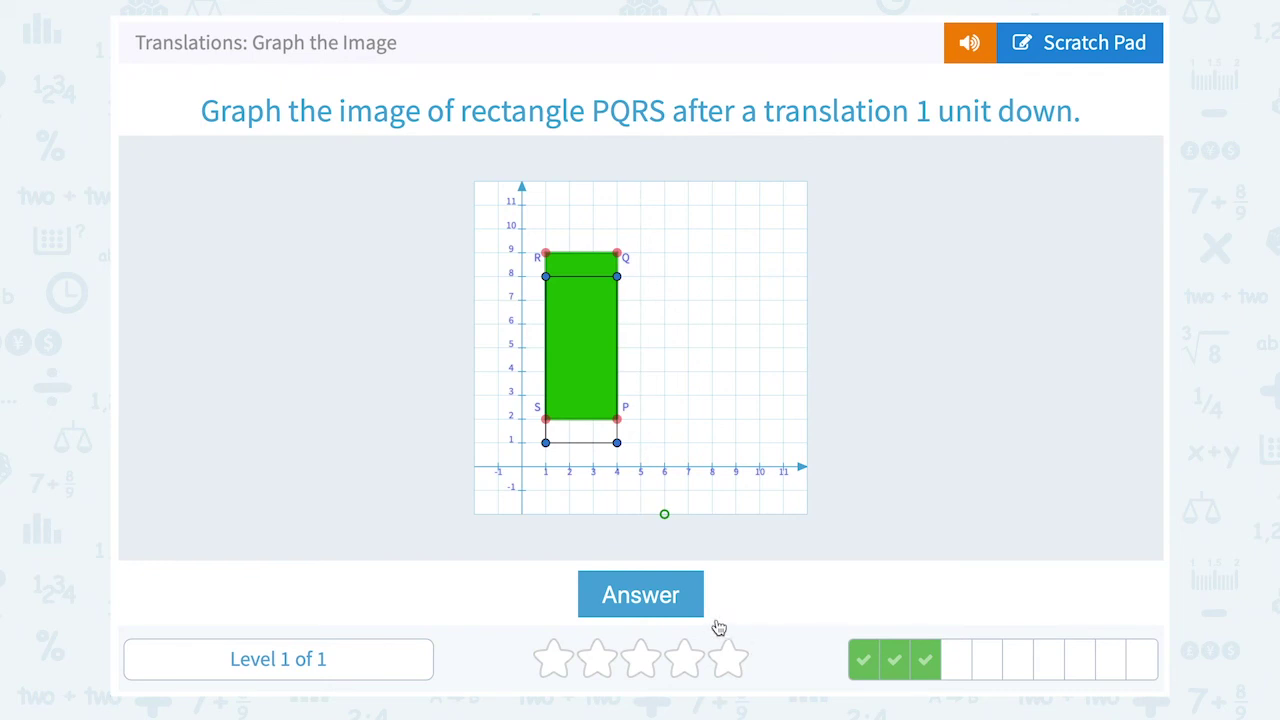
pyautogui.click(651, 595)
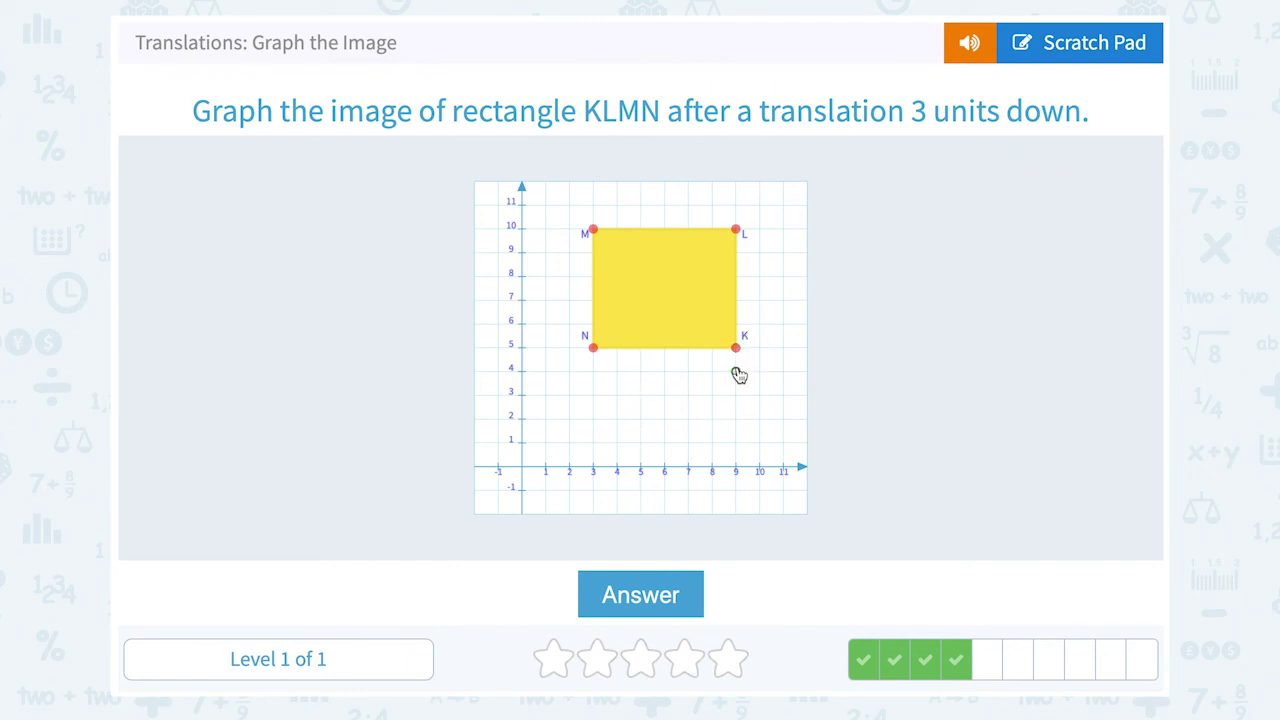
# Plot image corners at (9,2), (9,7), (3,7) and (3,2), then submit the answer.
pyautogui.click(736, 418)
pyautogui.click(736, 300)
pyautogui.click(593, 300)
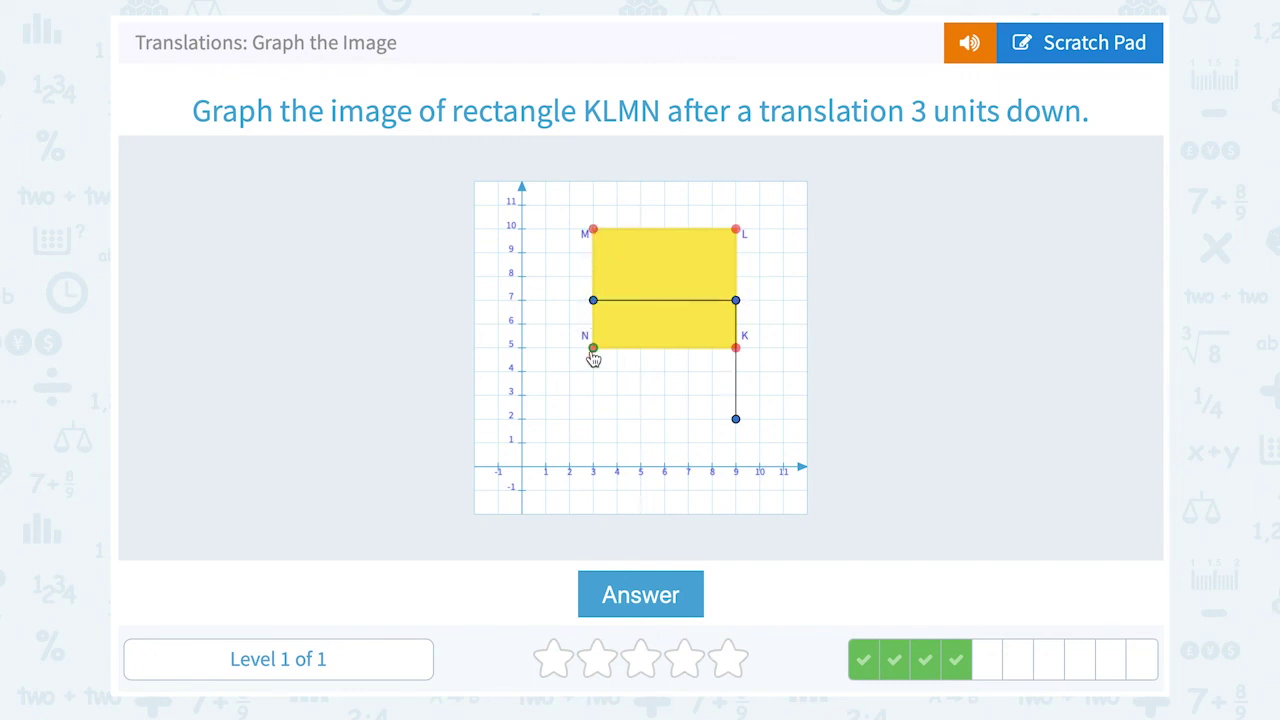
pyautogui.click(594, 420)
pyautogui.click(641, 600)
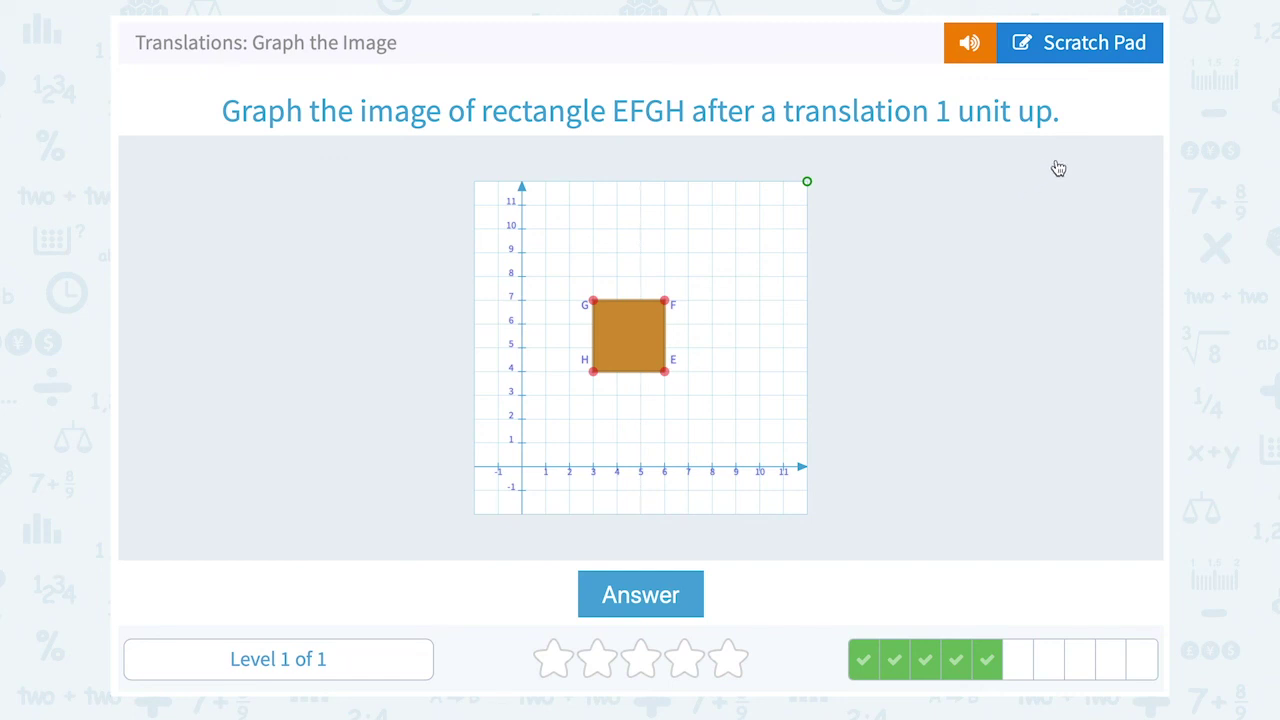
# Dismiss the scratch pad and plot EFGH image corners at (6,5), (6,8) and (3,8).
pyautogui.click(1112, 54)
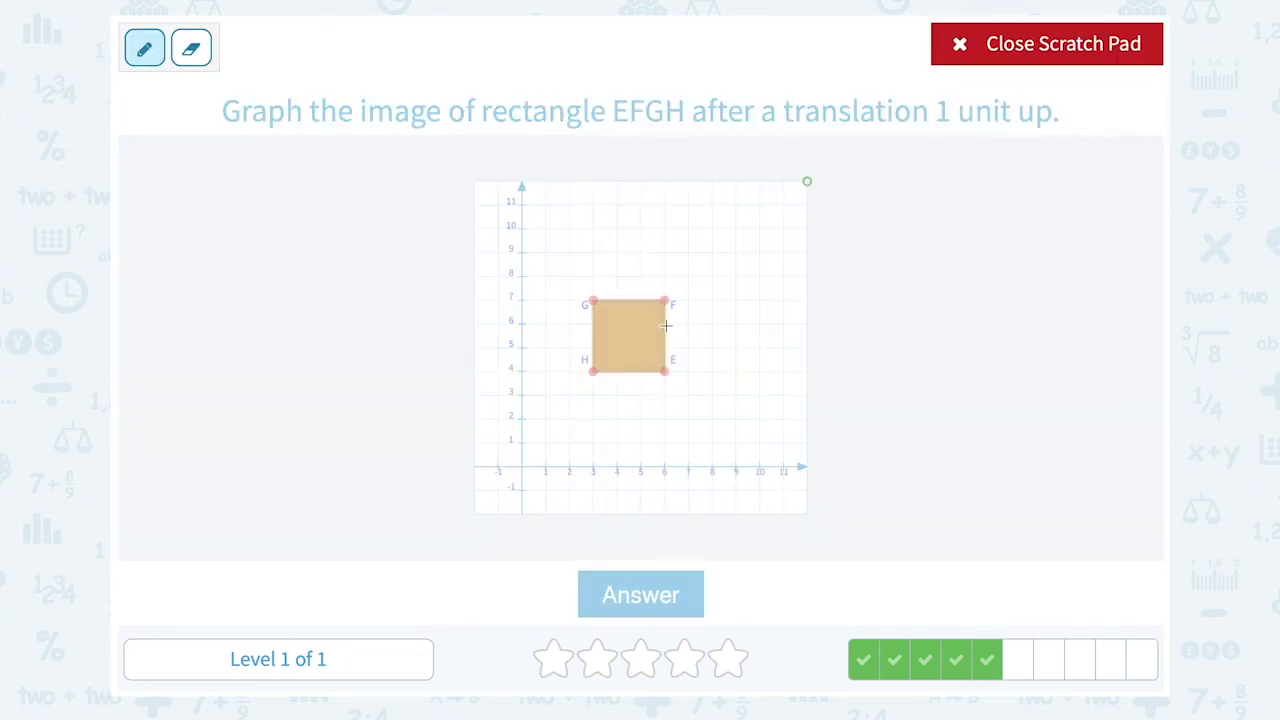
pyautogui.click(1071, 51)
pyautogui.click(664, 347)
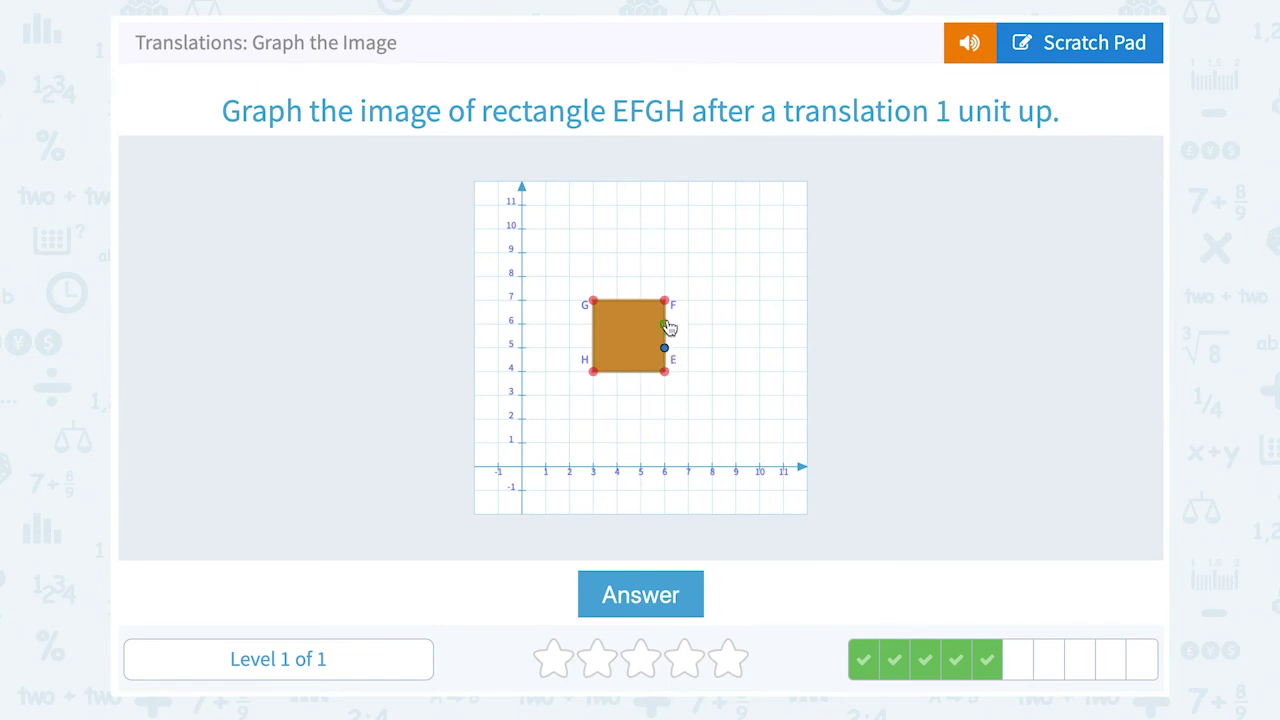
pyautogui.click(664, 276)
pyautogui.click(593, 276)
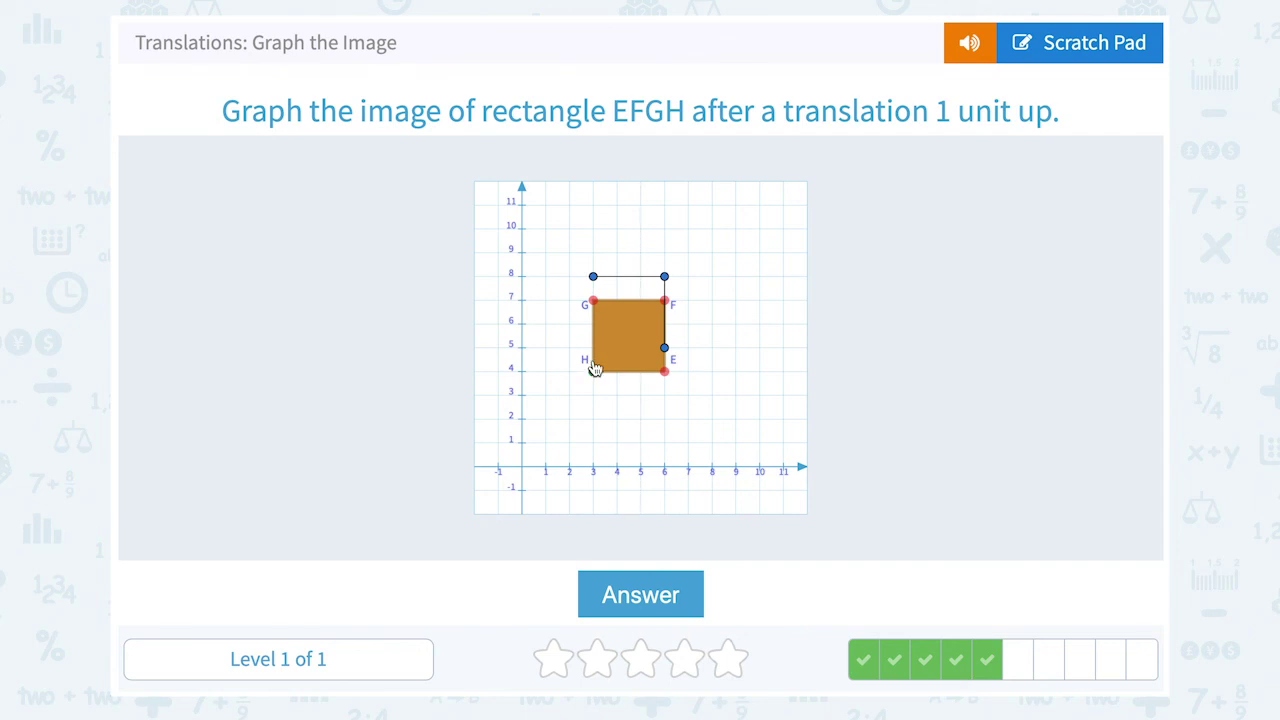